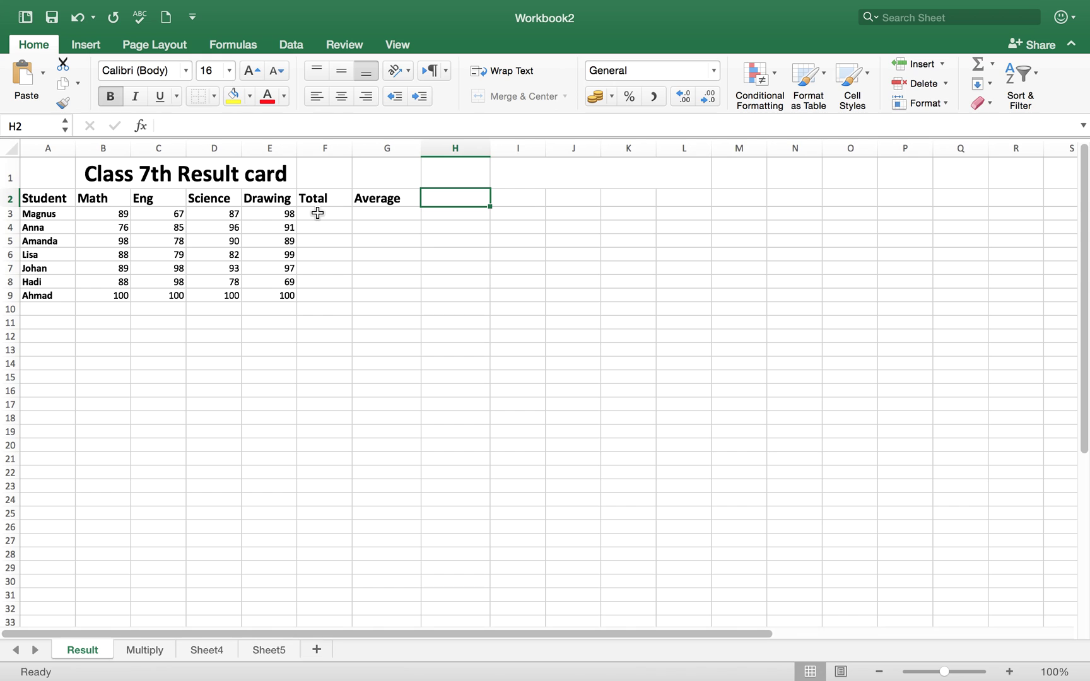
# Enter =B3+C3+D3+E3 in F3 to total the first student's four subject marks, giving 341.
pyautogui.click(317, 214)
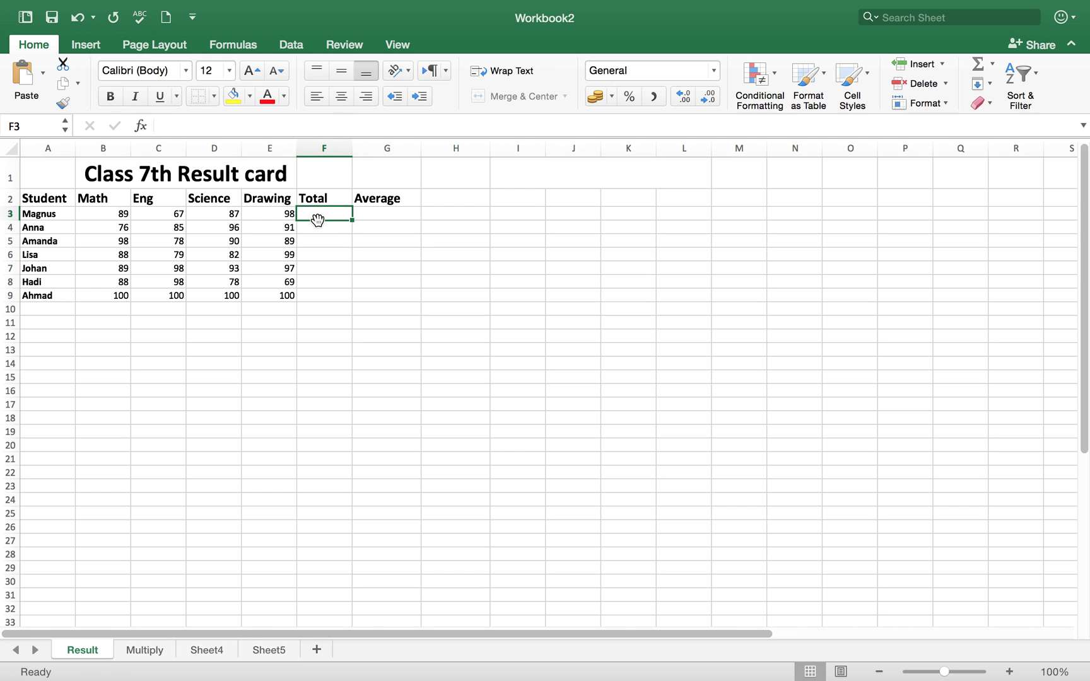
pyautogui.write('=')
pyautogui.click(115, 215)
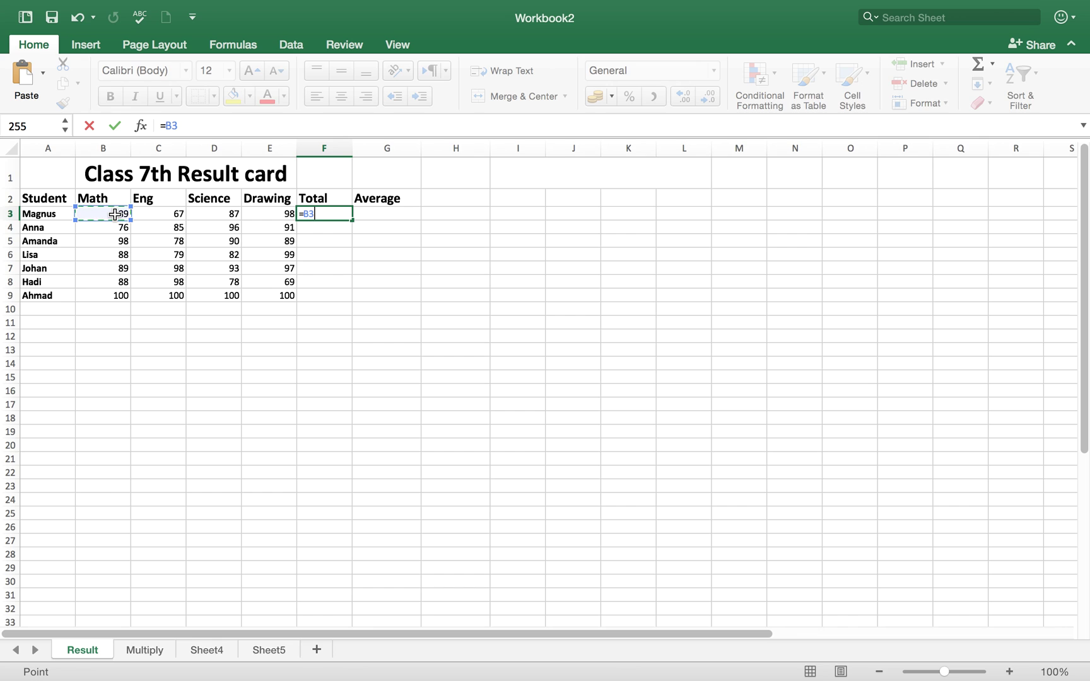
pyautogui.write('+')
pyautogui.click(142, 215)
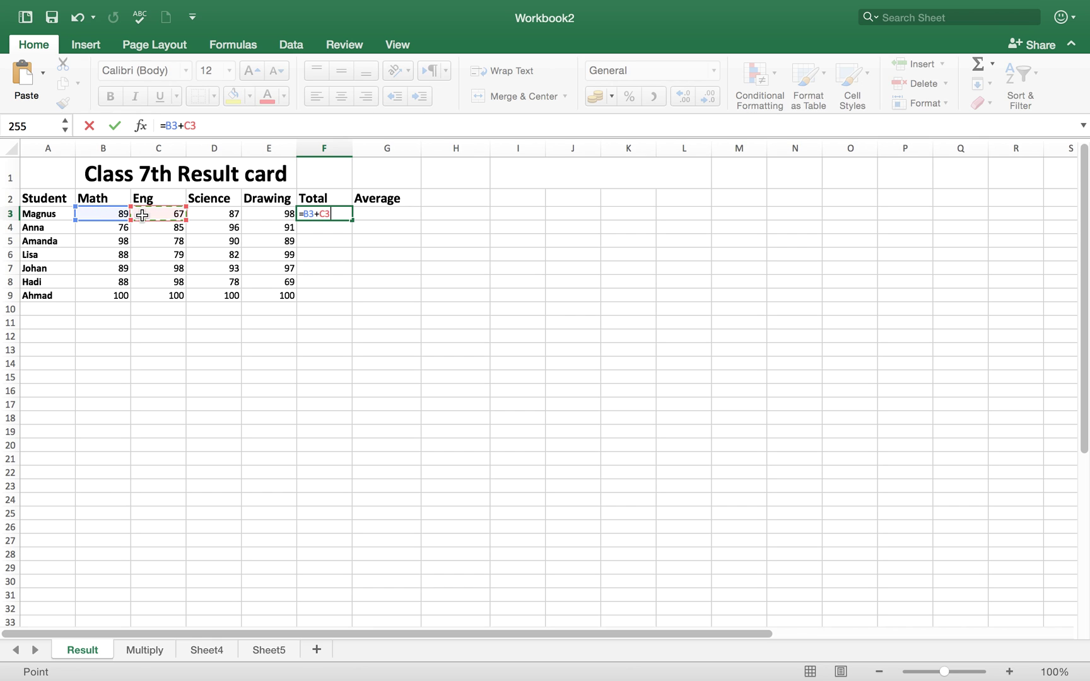
pyautogui.write('+')
pyautogui.click(205, 215)
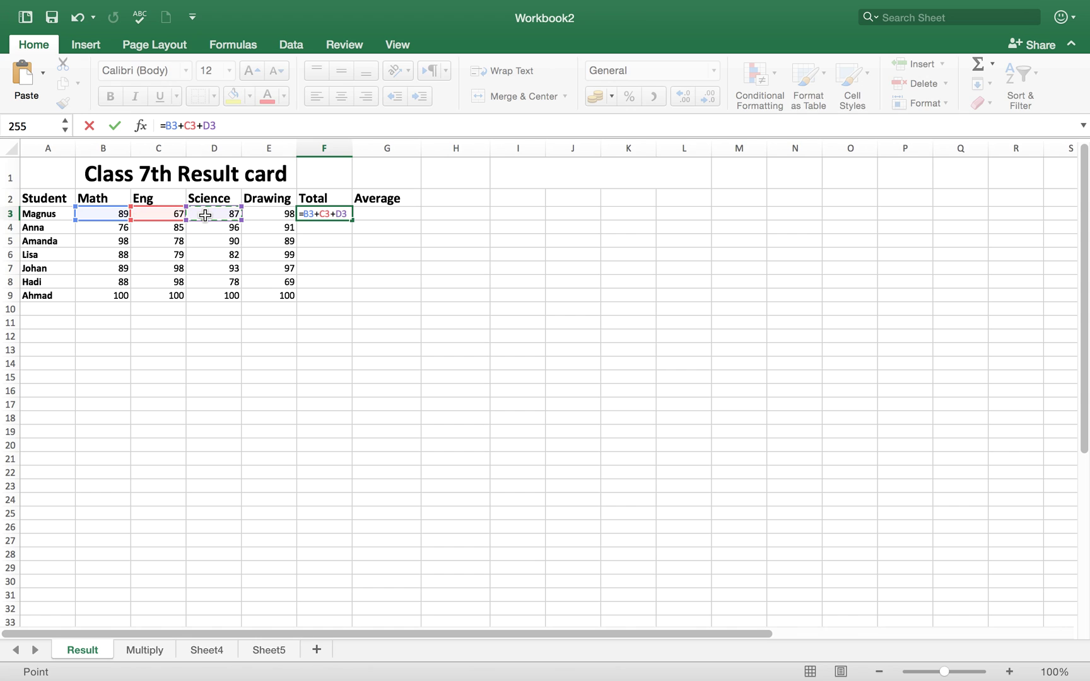
pyautogui.write('+')
pyautogui.click(263, 214)
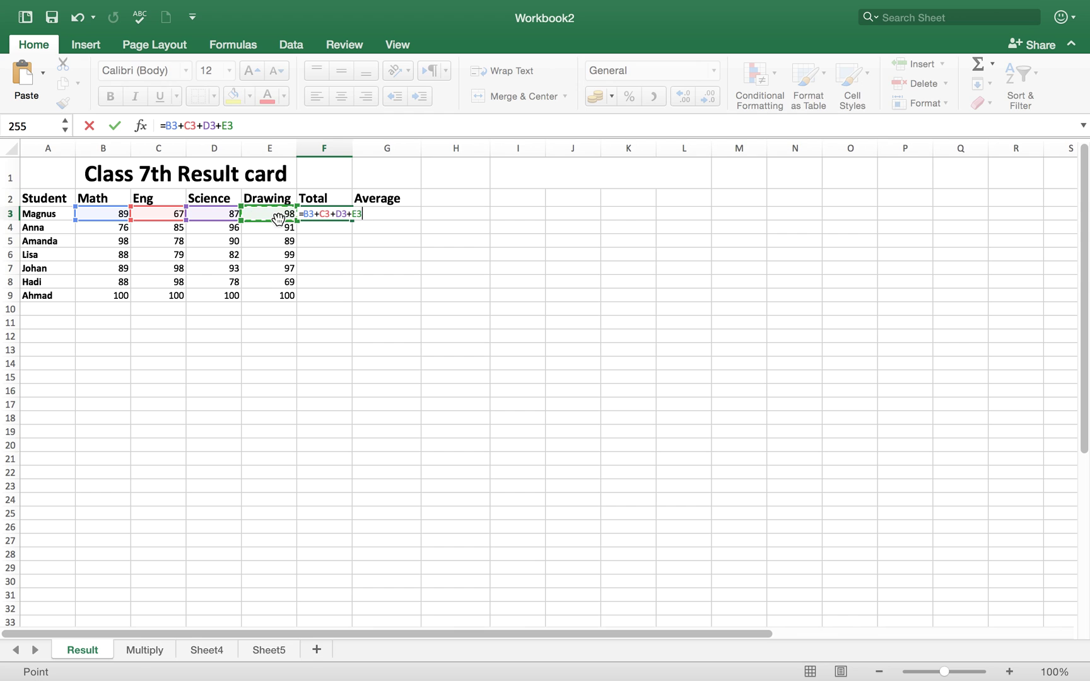
pyautogui.press('Return')
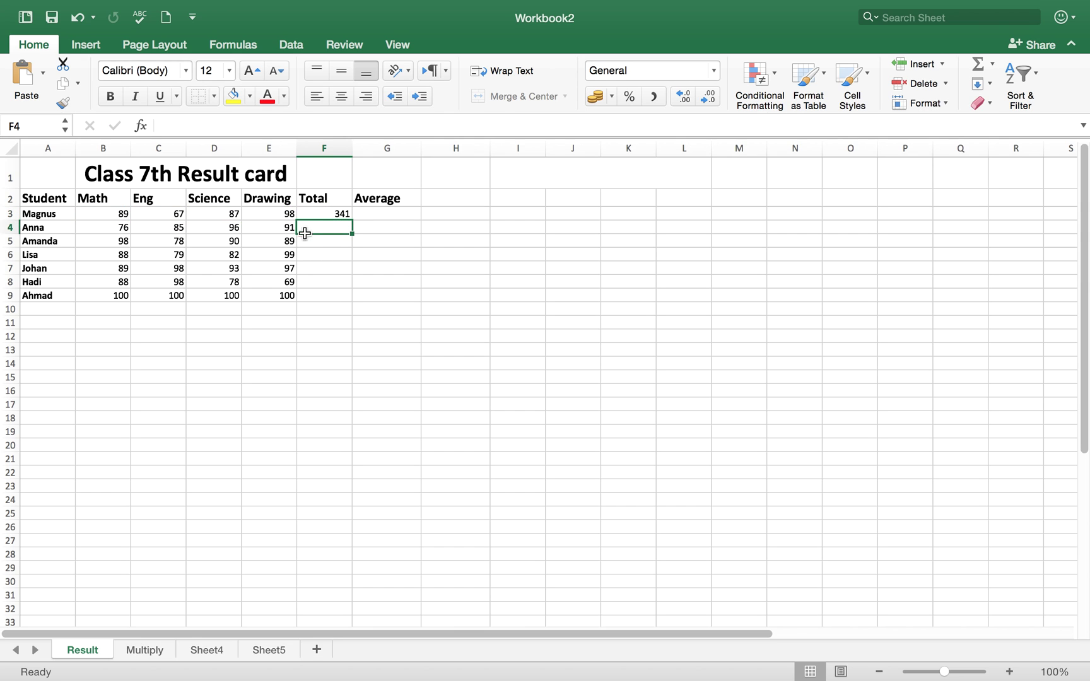
# Fill the F3 Total formula down to F9, giving totals 341 through 400.
pyautogui.click(322, 214)
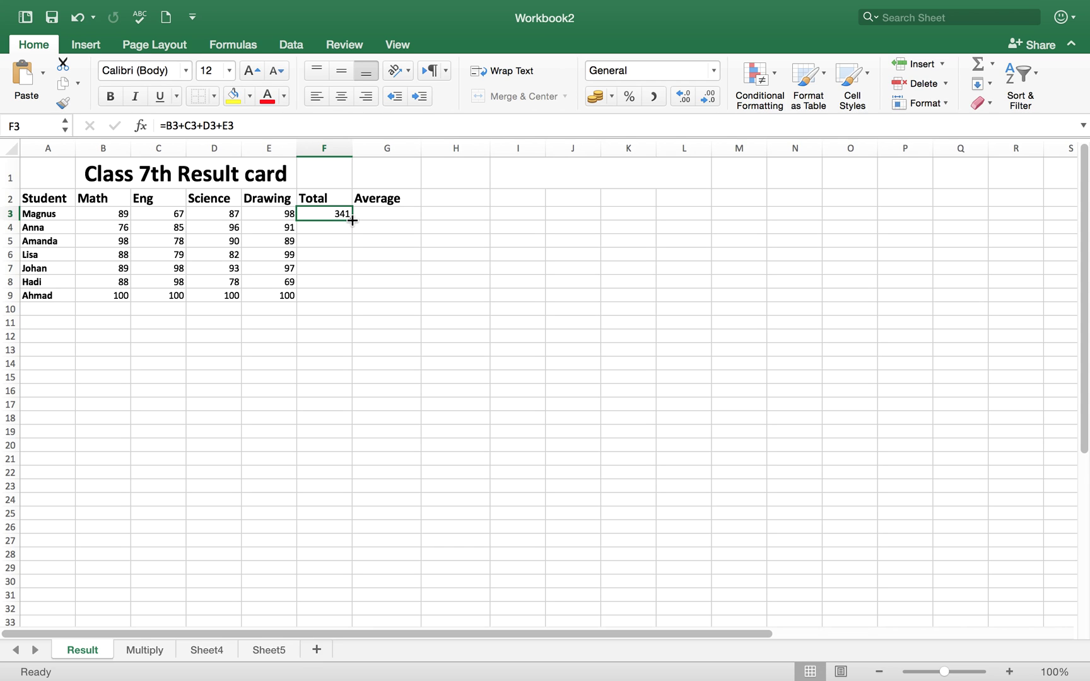
pyautogui.moveTo(351, 220); pyautogui.dragTo(350, 301)
pyautogui.click(313, 366)
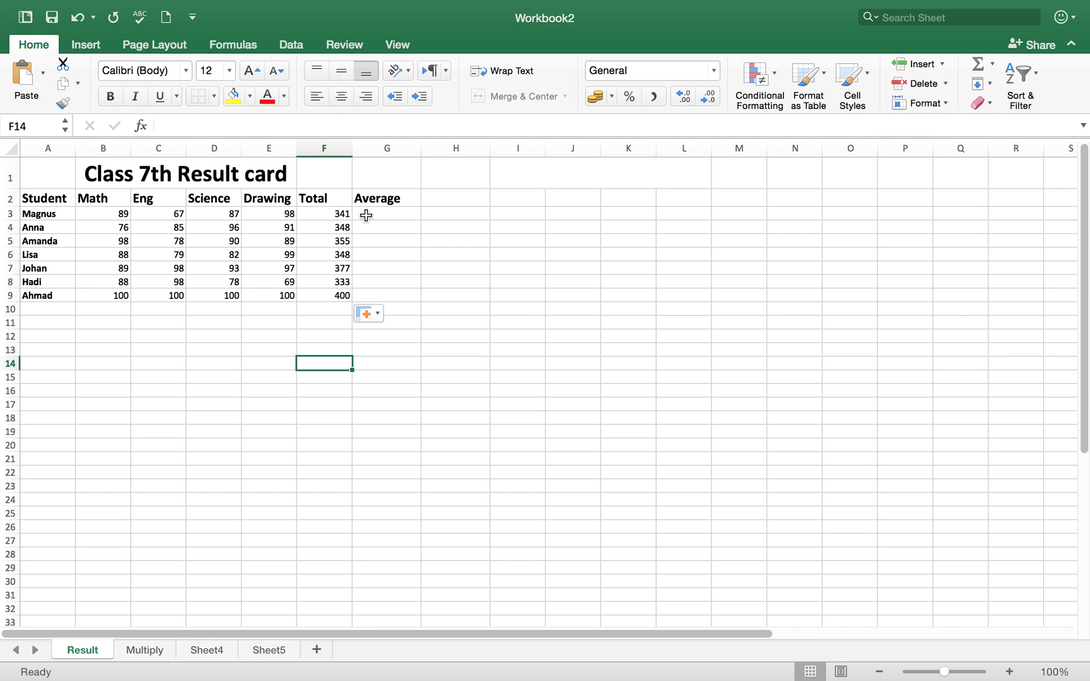
# Enter =F3/4 in G3 for the first student's Average, showing 85,25.
pyautogui.click(366, 216)
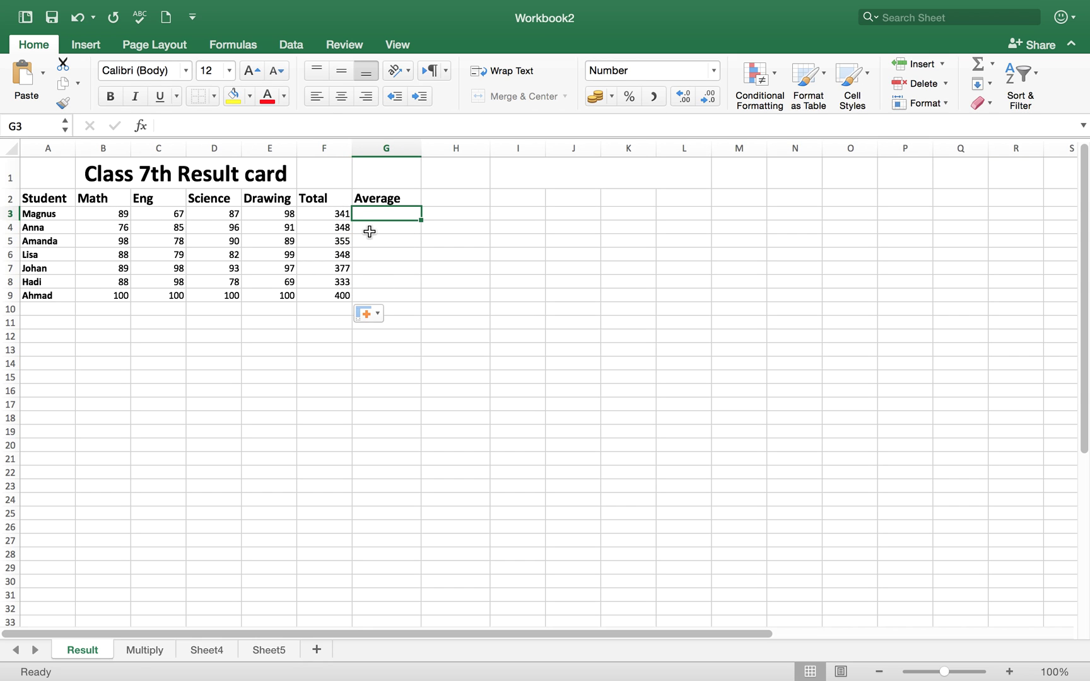
pyautogui.write('=')
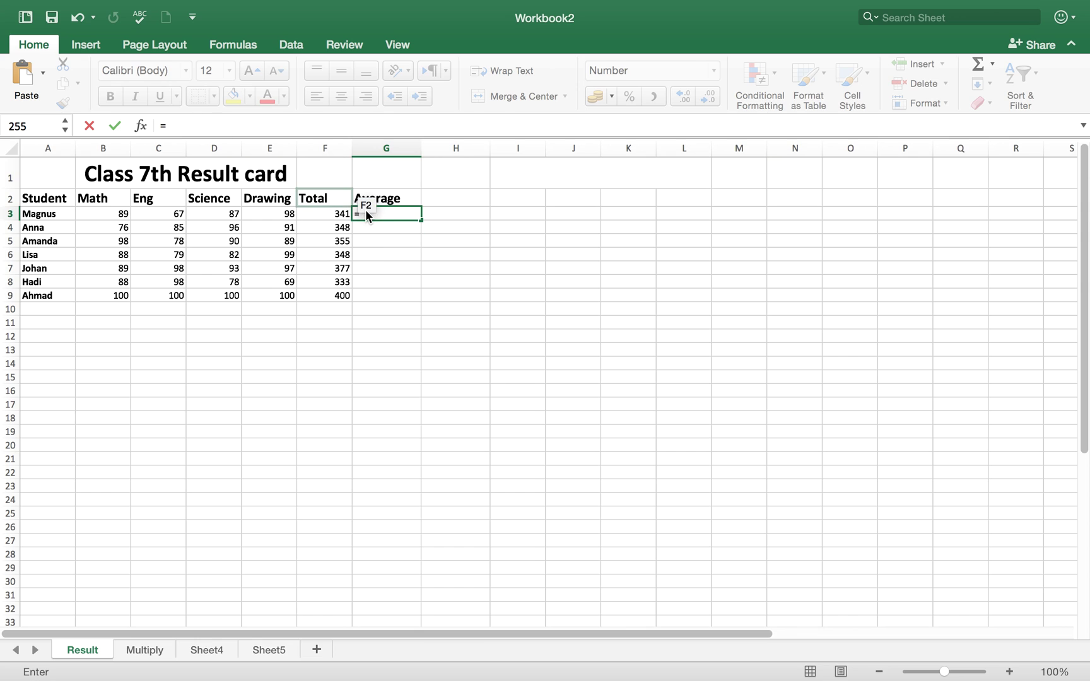
pyautogui.click(326, 216)
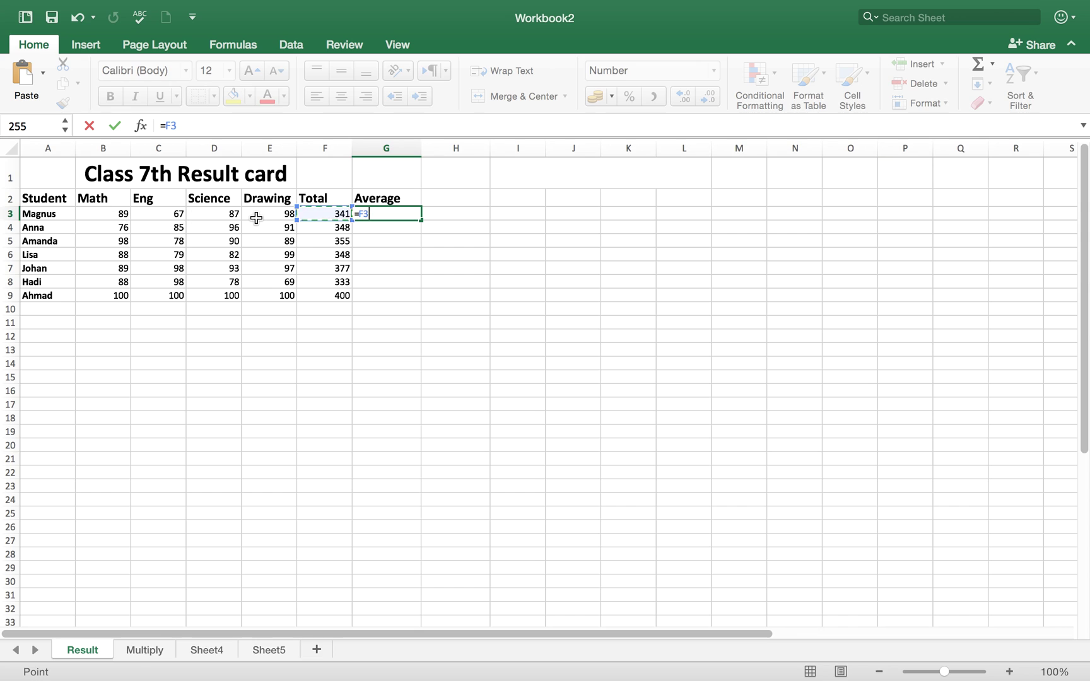
pyautogui.write('/4')
pyautogui.press('Return')
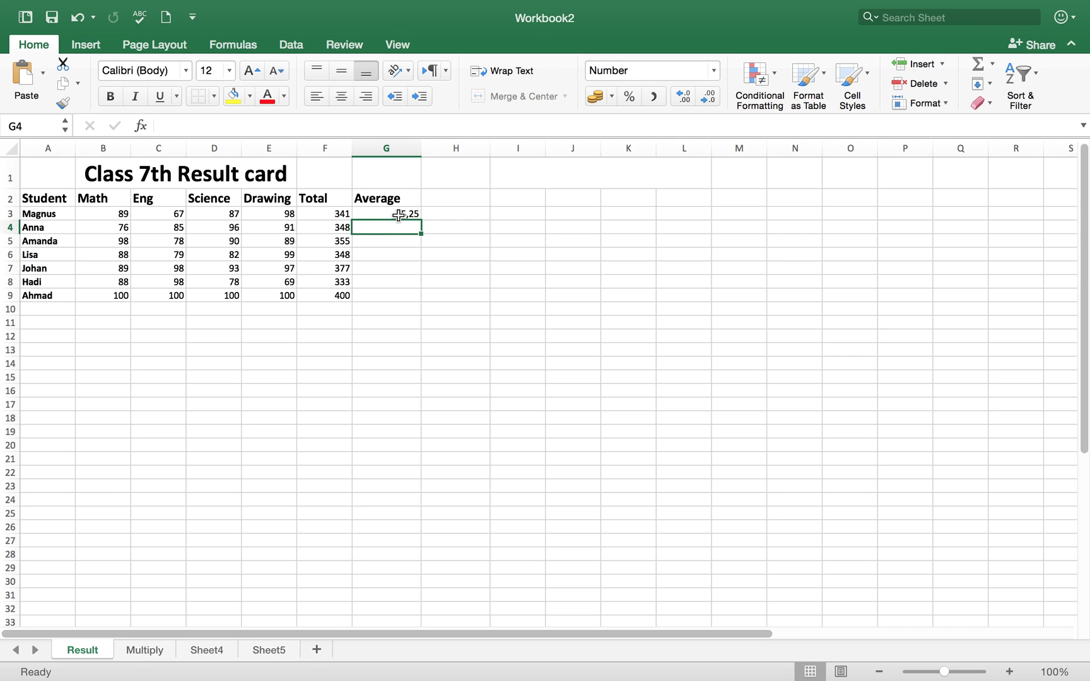
pyautogui.click(398, 215)
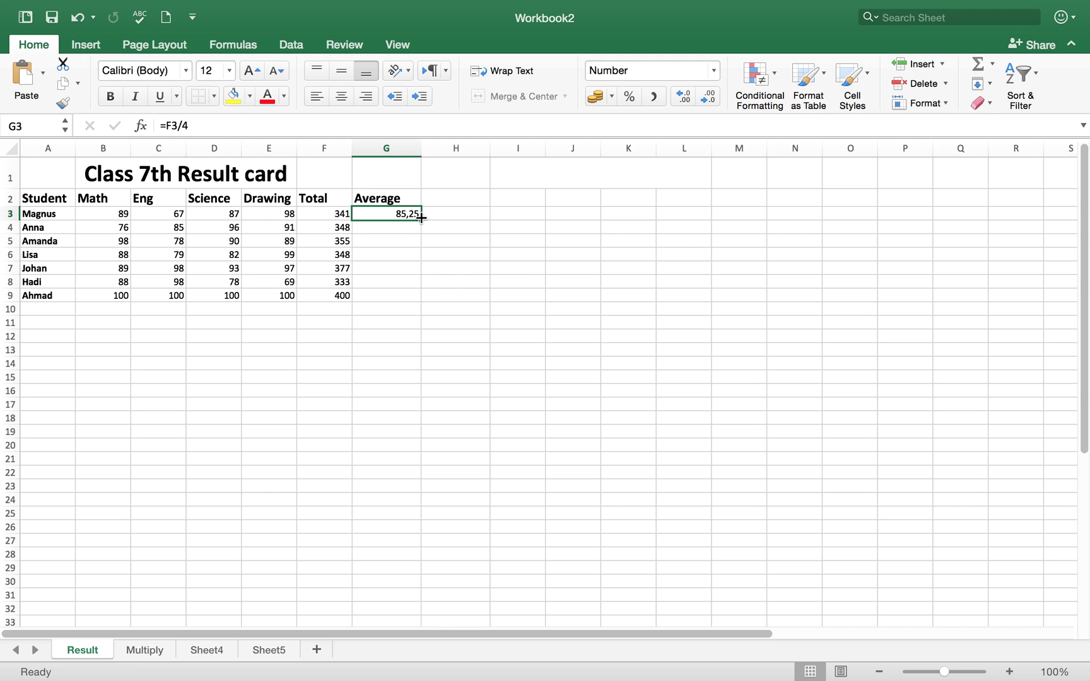
# Keep G3 at two decimals and fill the Average formula down to G9.
pyautogui.click(682, 100)
pyautogui.click(709, 101)
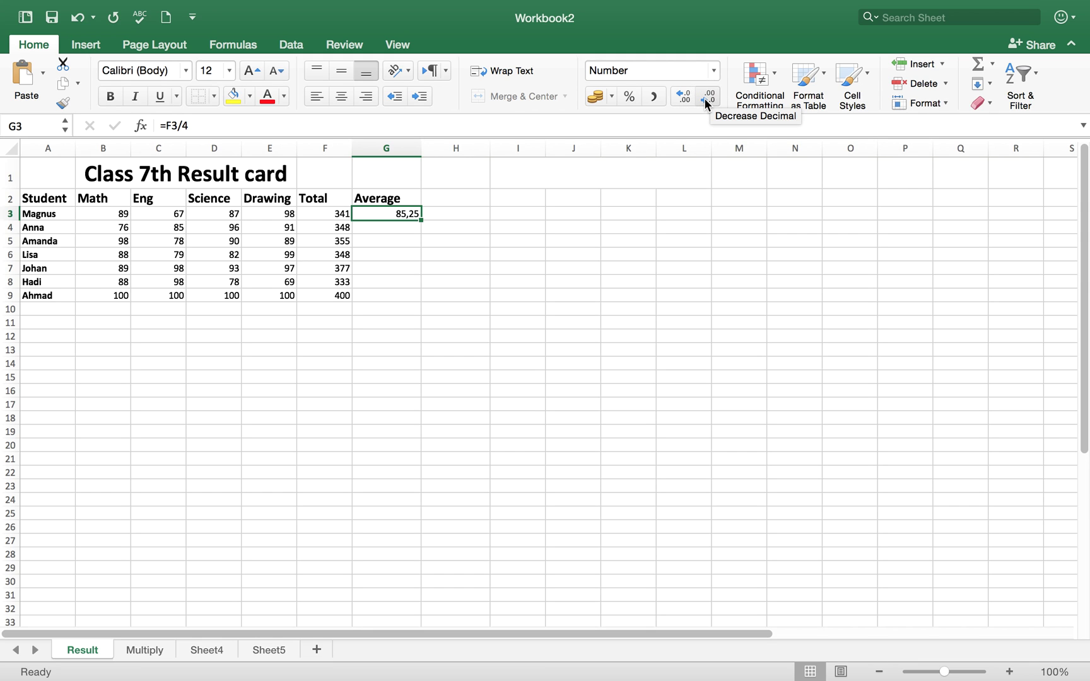
pyautogui.click(705, 99)
pyautogui.click(705, 99)
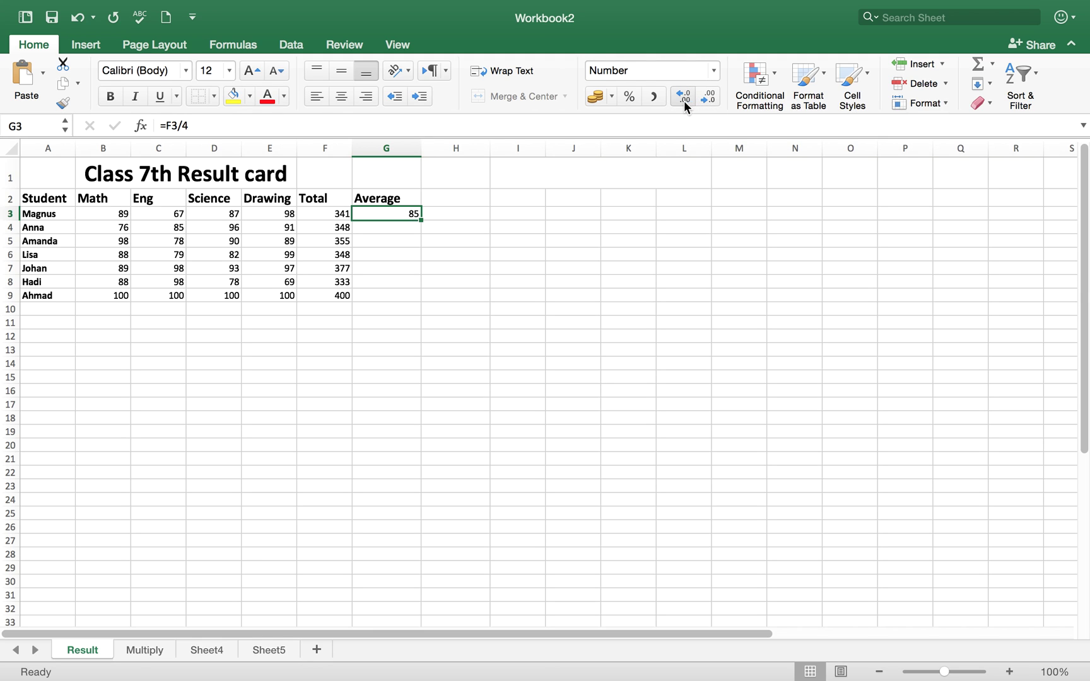
pyautogui.click(679, 94)
pyautogui.click(680, 94)
pyautogui.moveTo(422, 221); pyautogui.dragTo(419, 296)
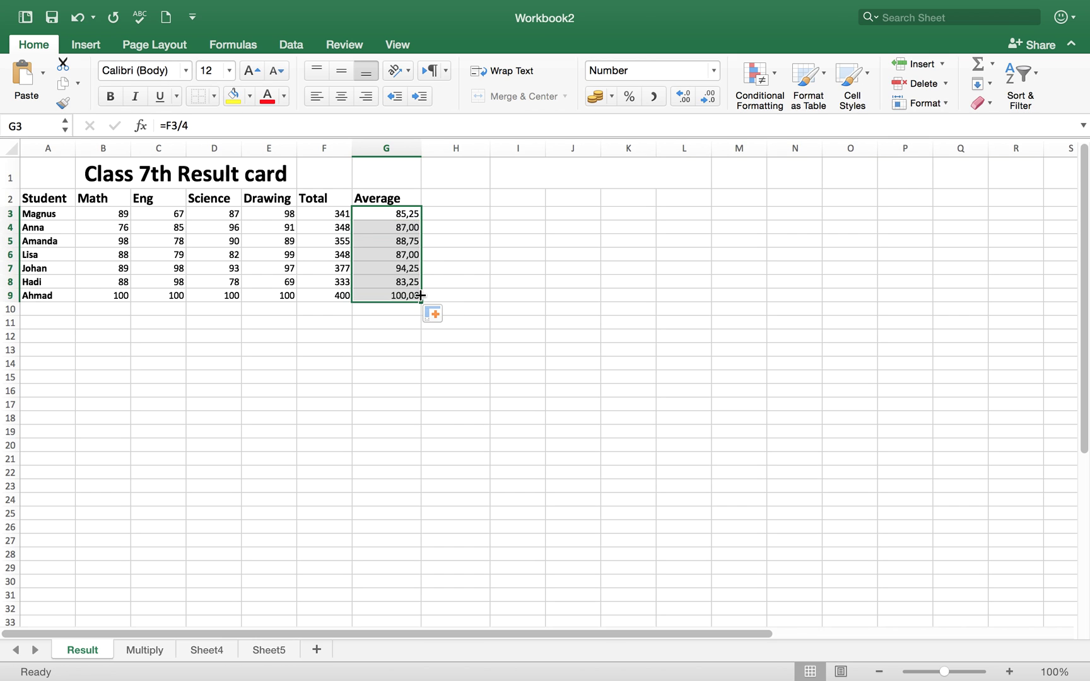
pyautogui.click(380, 330)
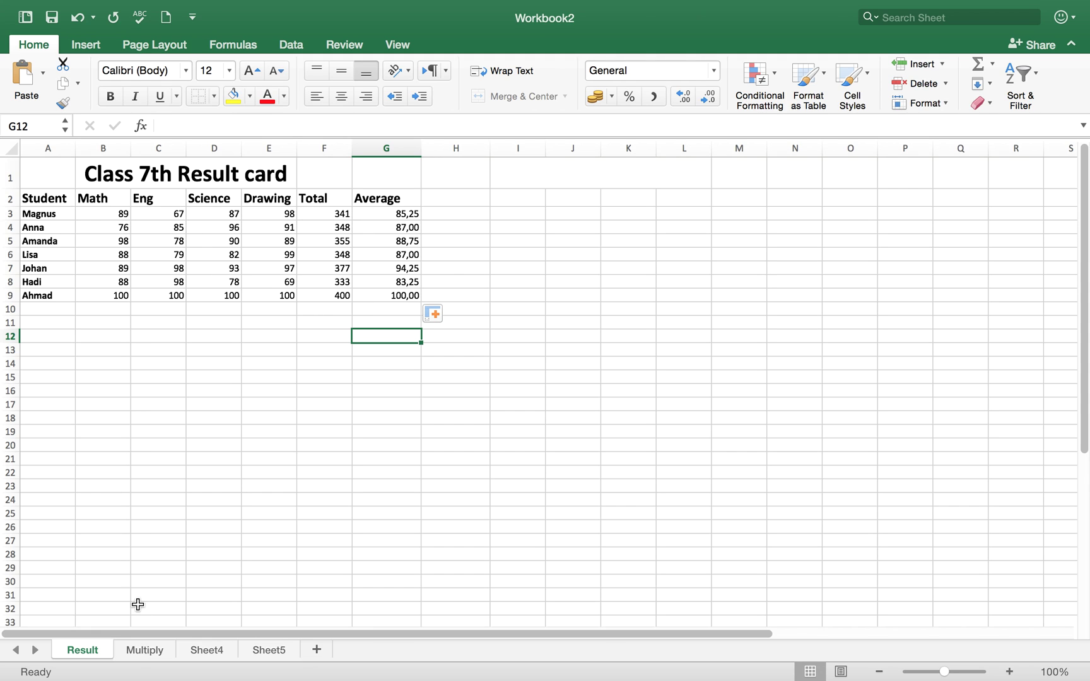
# On the Multiply sheet, replace D3 with =B3*C3, giving a Total price of 2000.
pyautogui.click(145, 652)
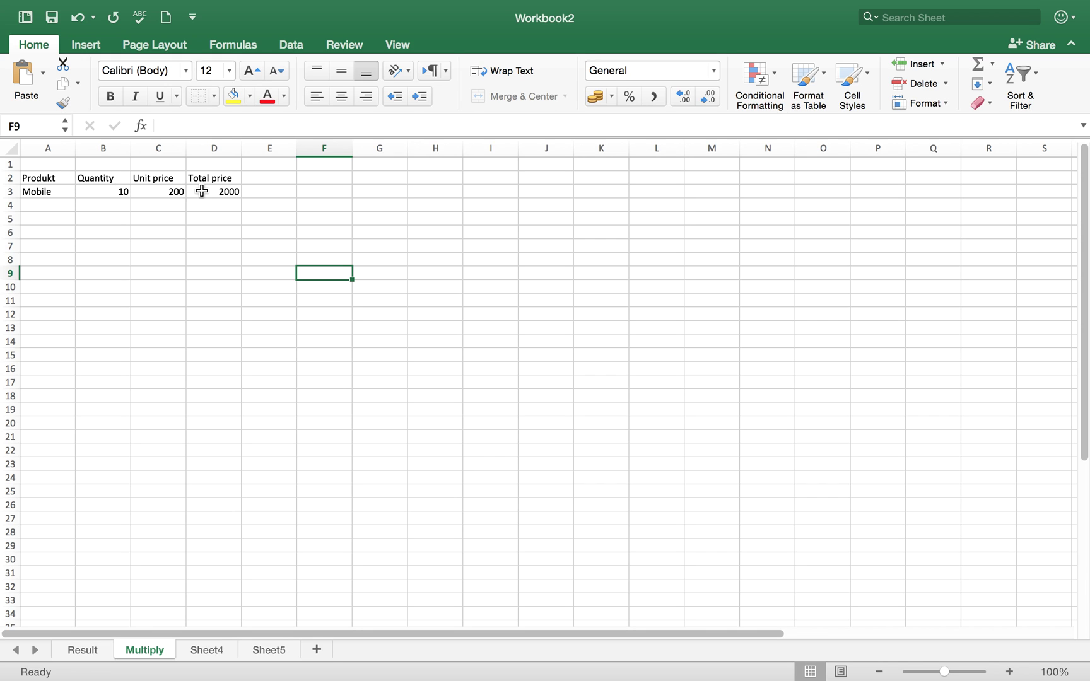
pyautogui.click(220, 192)
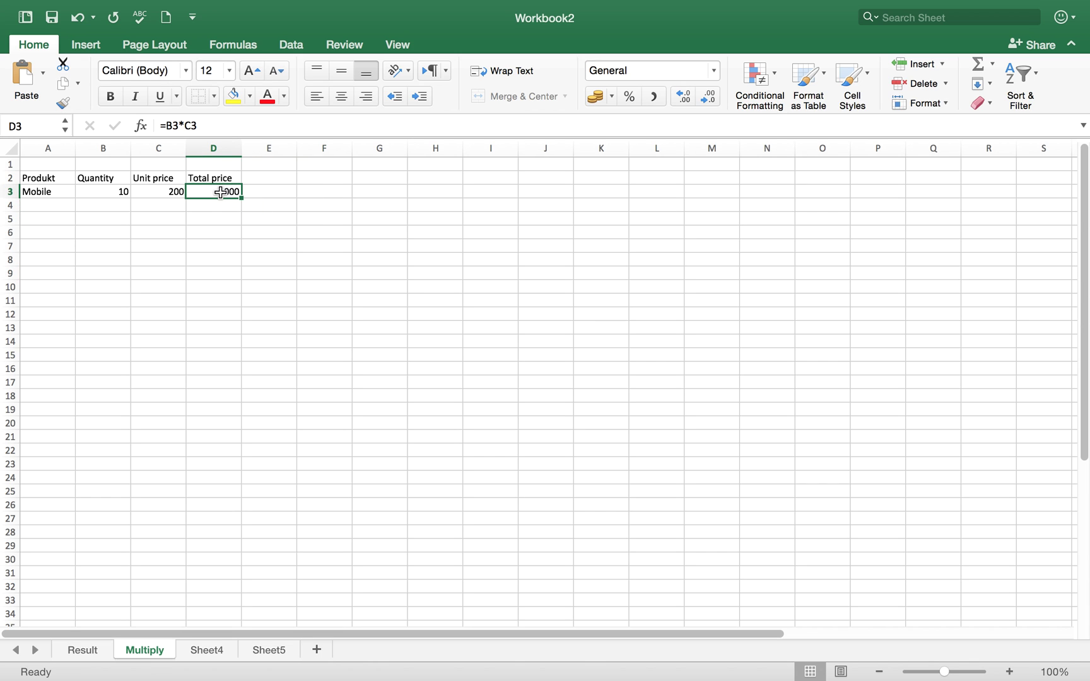
pyautogui.press('Delete')
pyautogui.write('=')
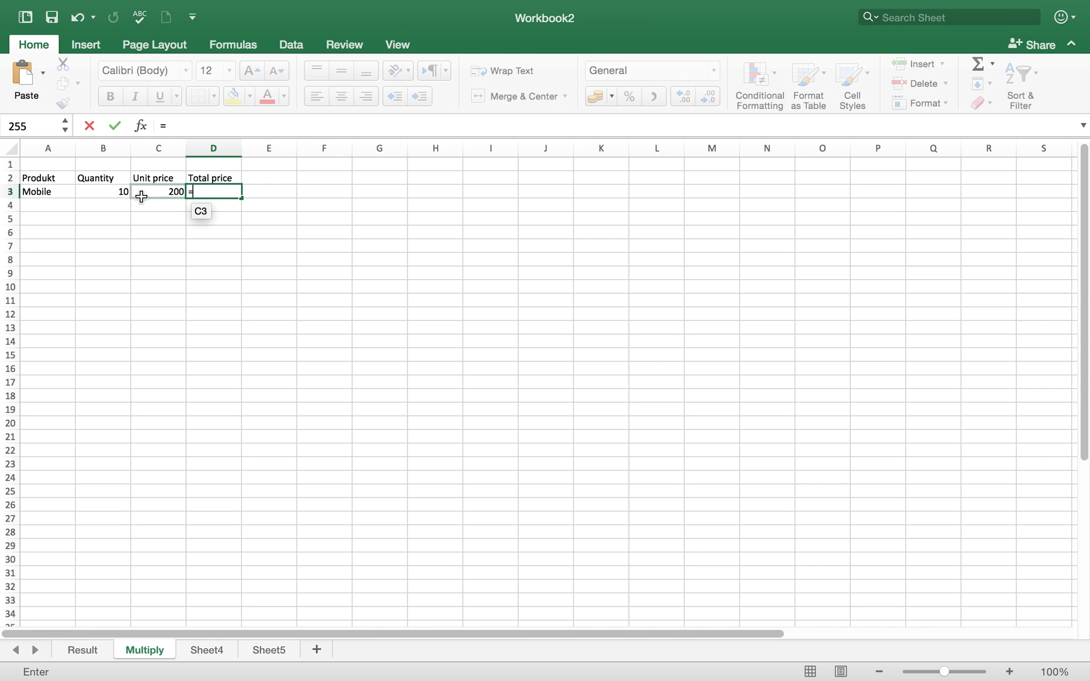
pyautogui.click(109, 194)
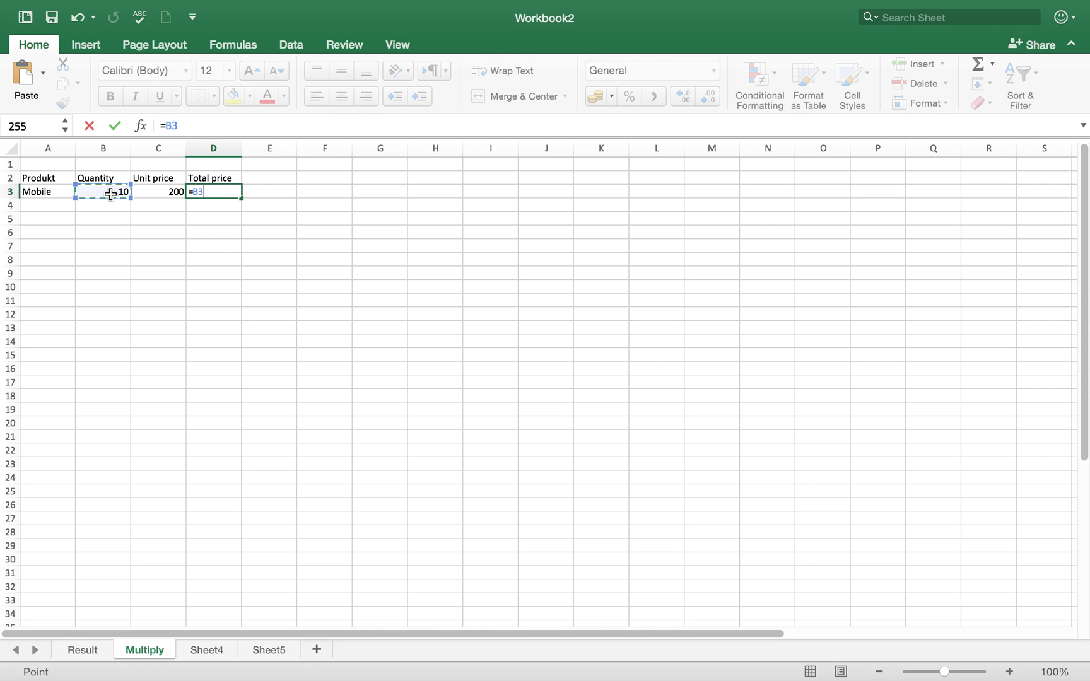
pyautogui.write('*')
pyautogui.click(153, 191)
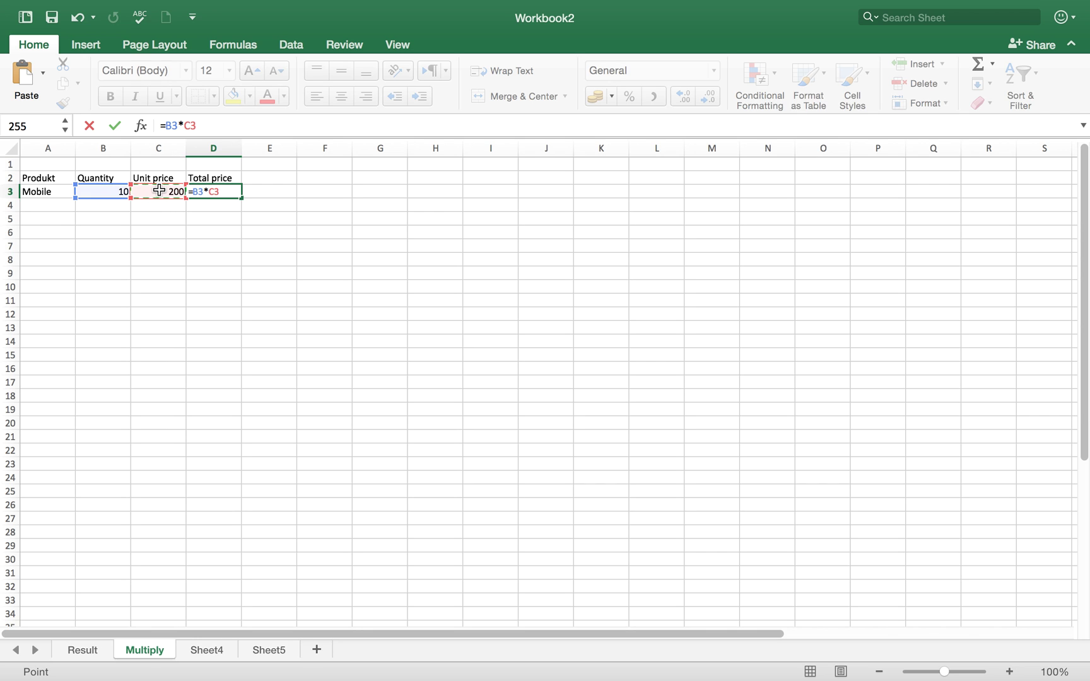
pyautogui.press('Return')
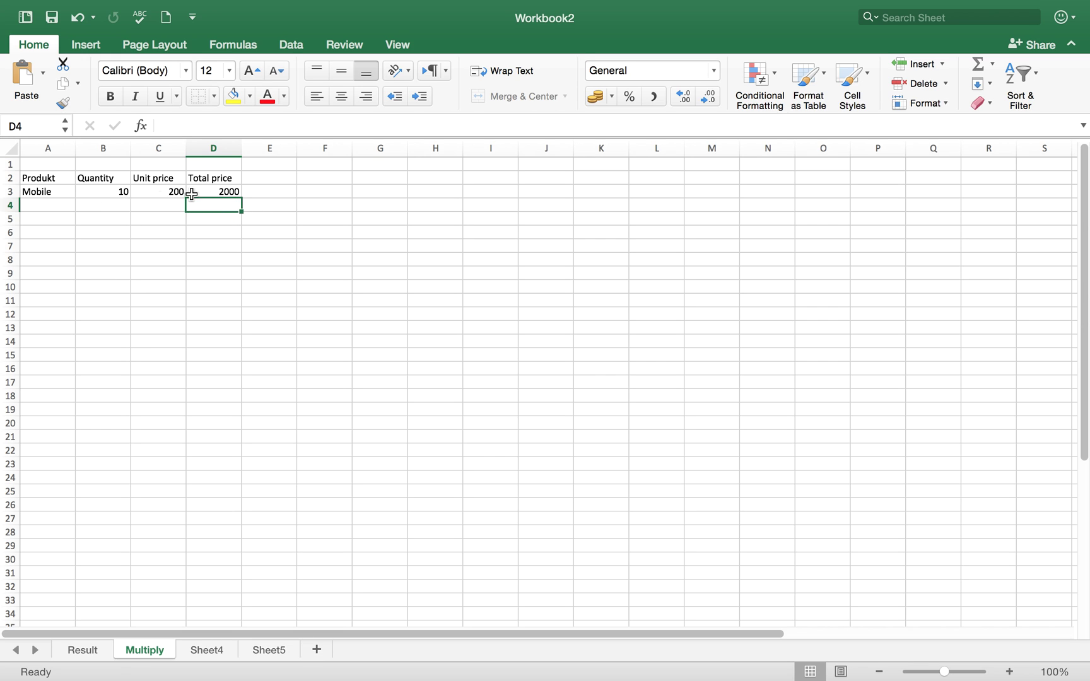
# On Sheet4, replace D5 with =B5-C5 so the Camera's Profit shows 500.
pyautogui.click(197, 650)
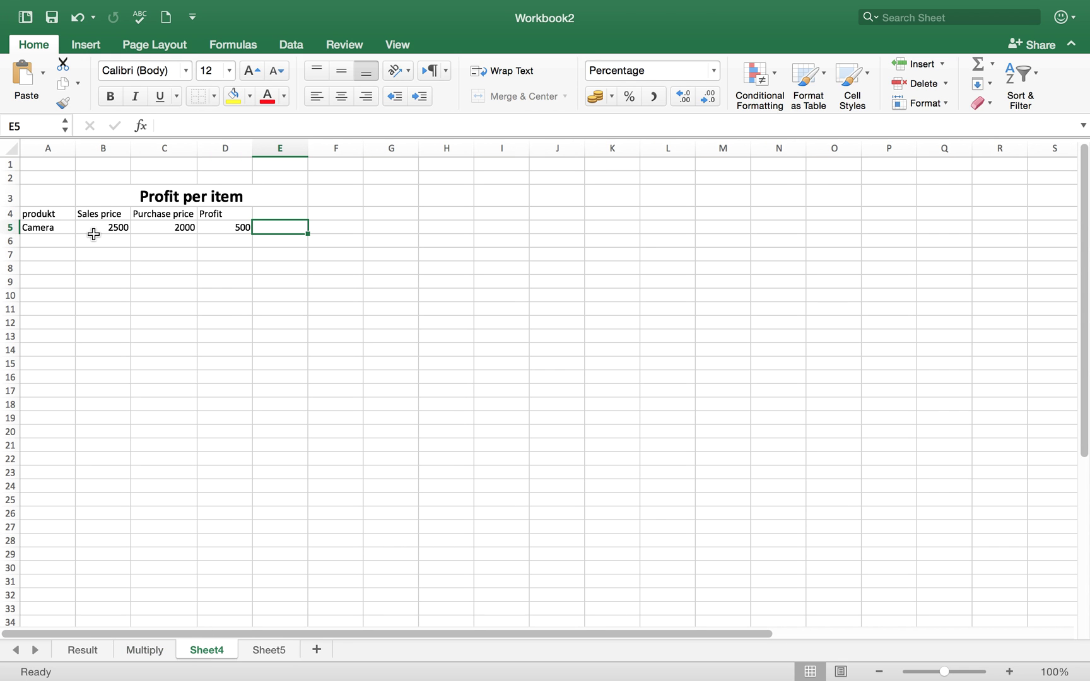
pyautogui.click(226, 229)
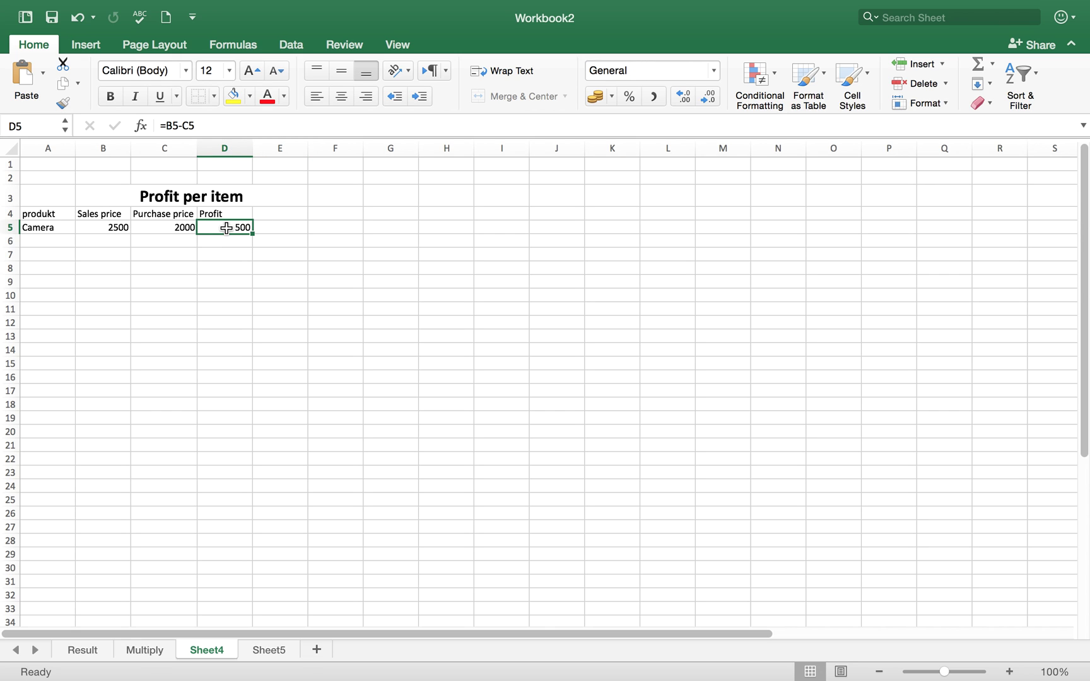
pyautogui.press('Delete')
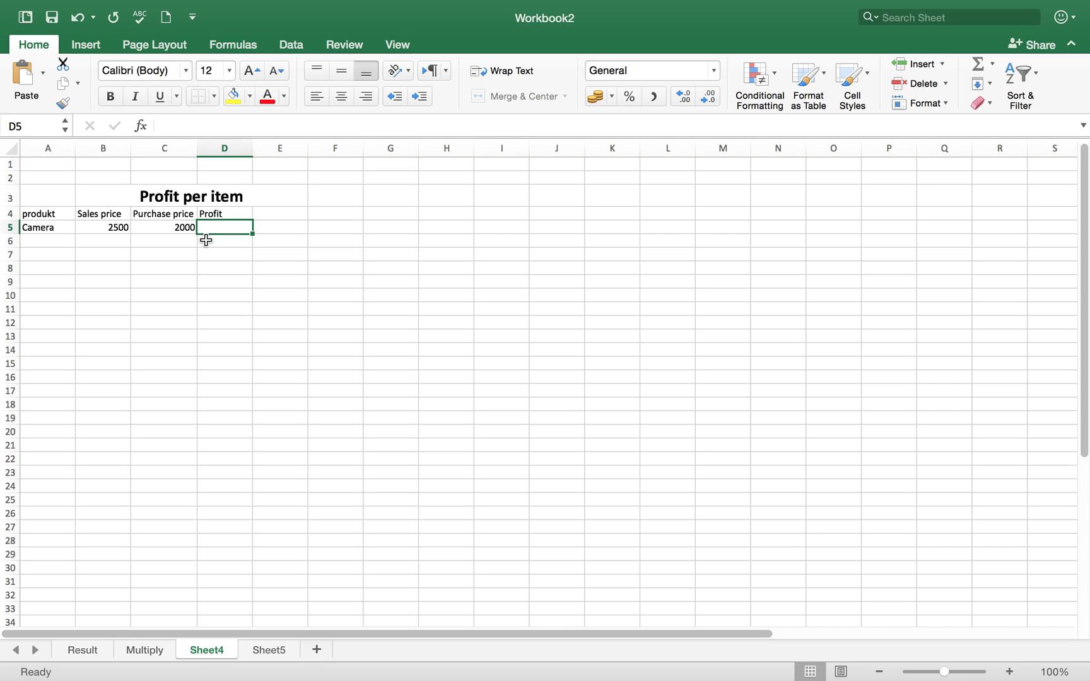
pyautogui.click(212, 229)
pyautogui.write('=')
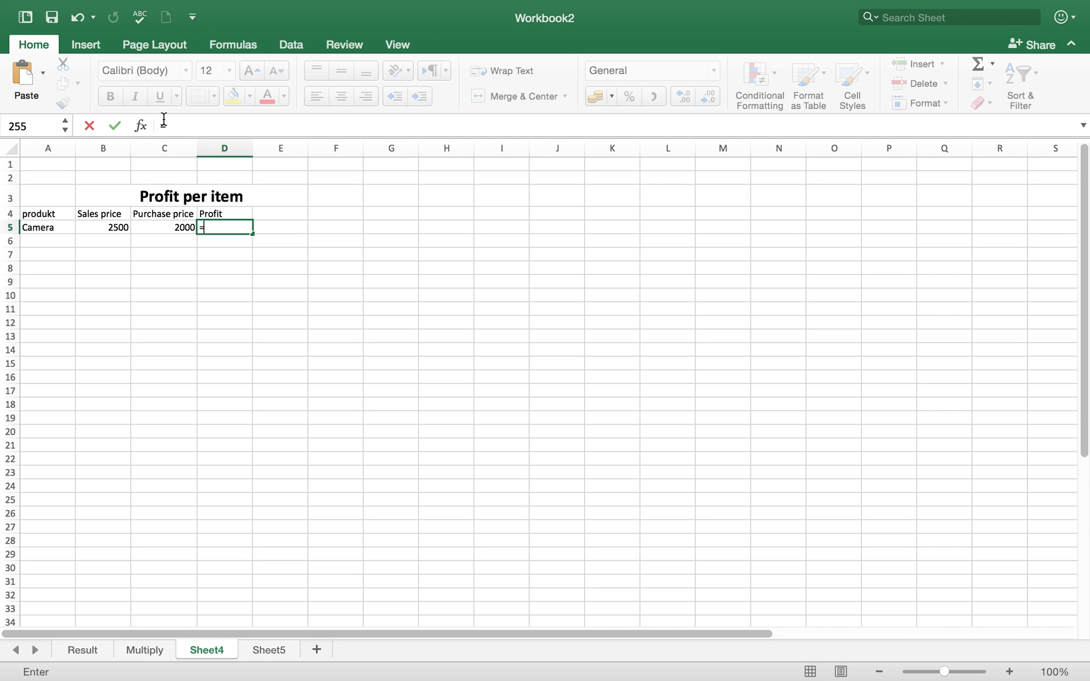
pyautogui.click(108, 232)
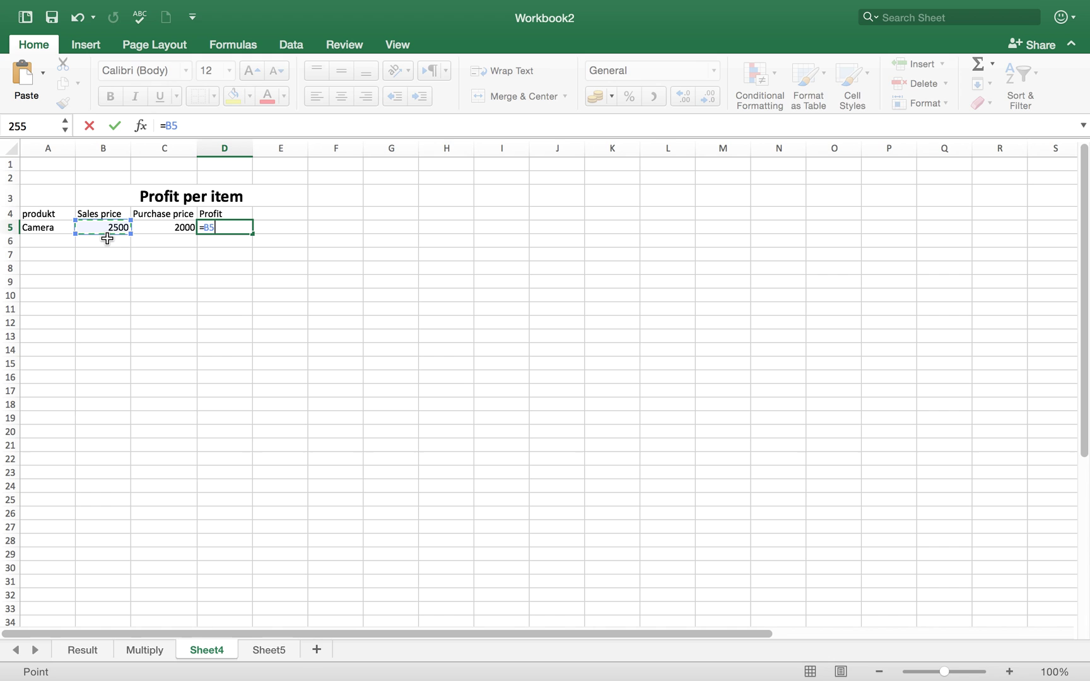
pyautogui.write('-')
pyautogui.click(151, 231)
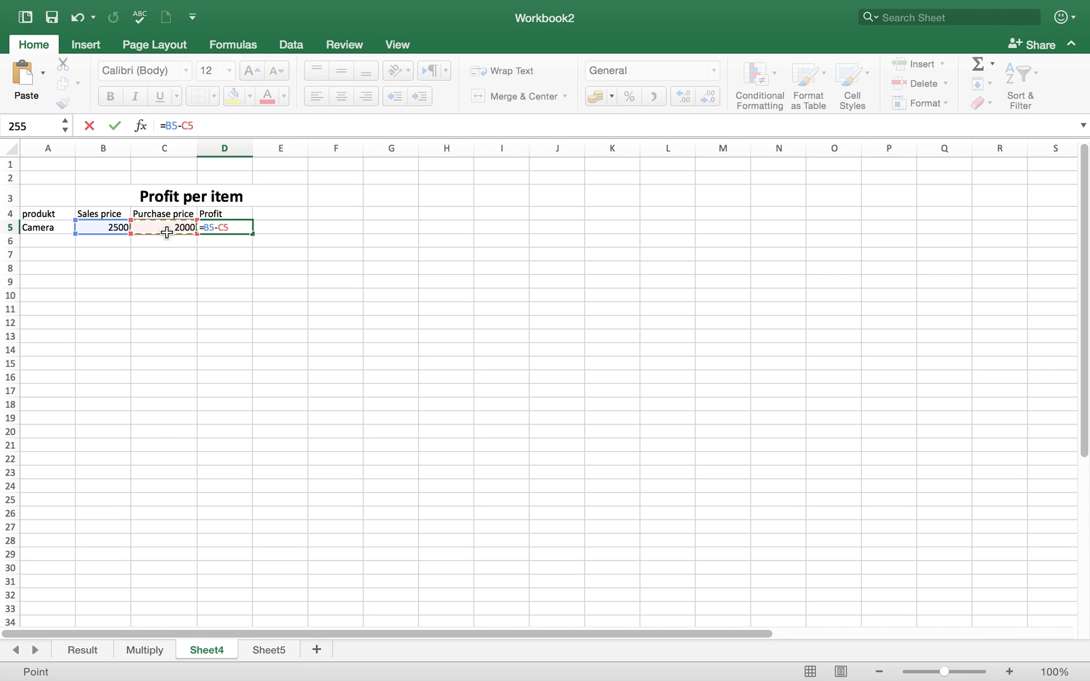
pyautogui.press('Return')
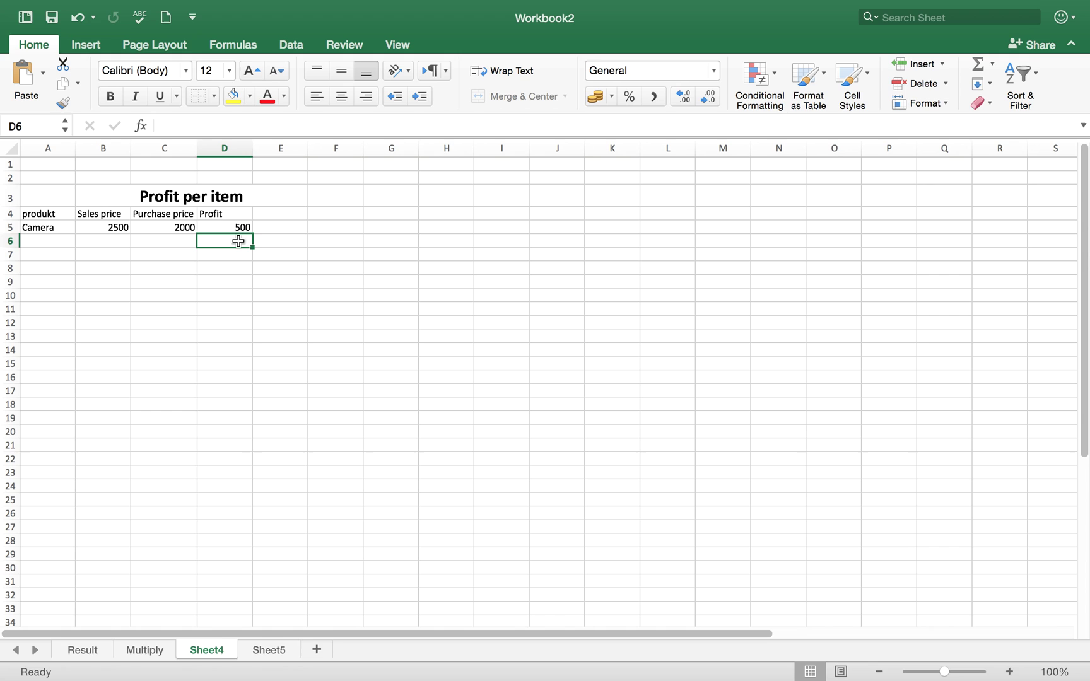
# On Sheet5, enter =A4/B4 in C4 for a per unit price of 6.
pyautogui.click(272, 650)
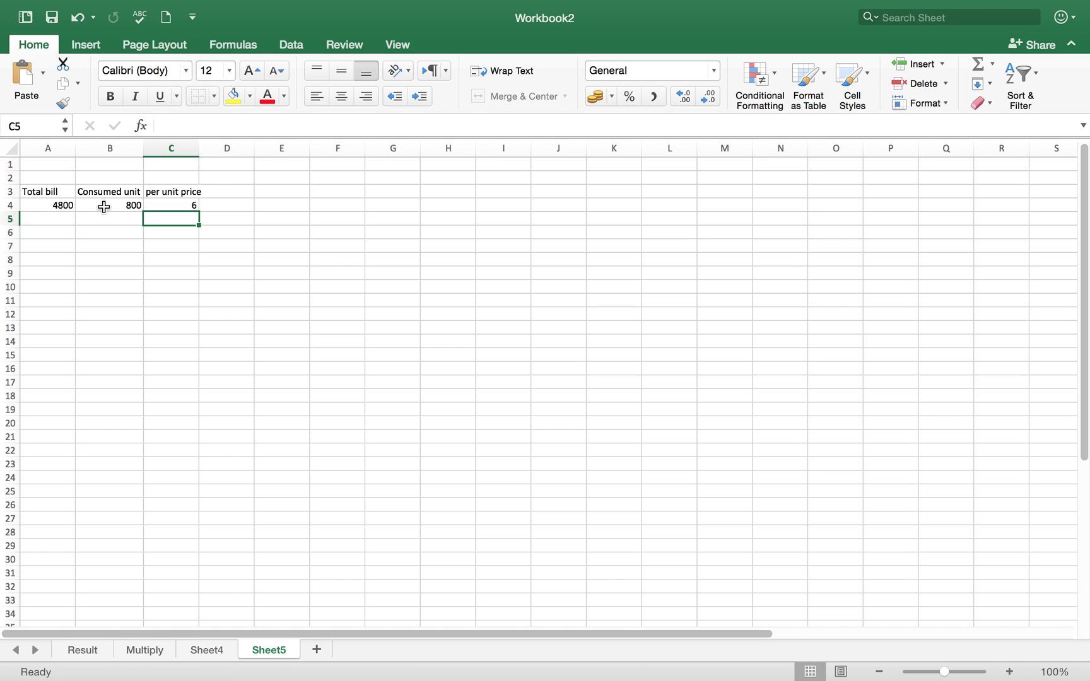
pyautogui.click(179, 207)
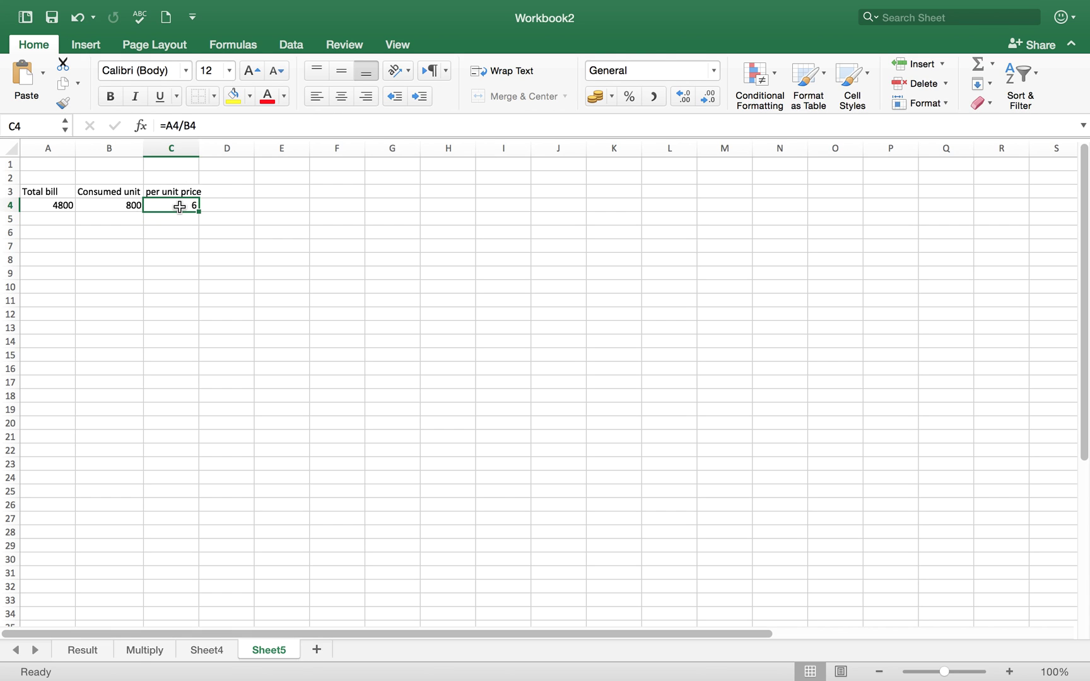
pyautogui.press('super+z')
pyautogui.write('=')
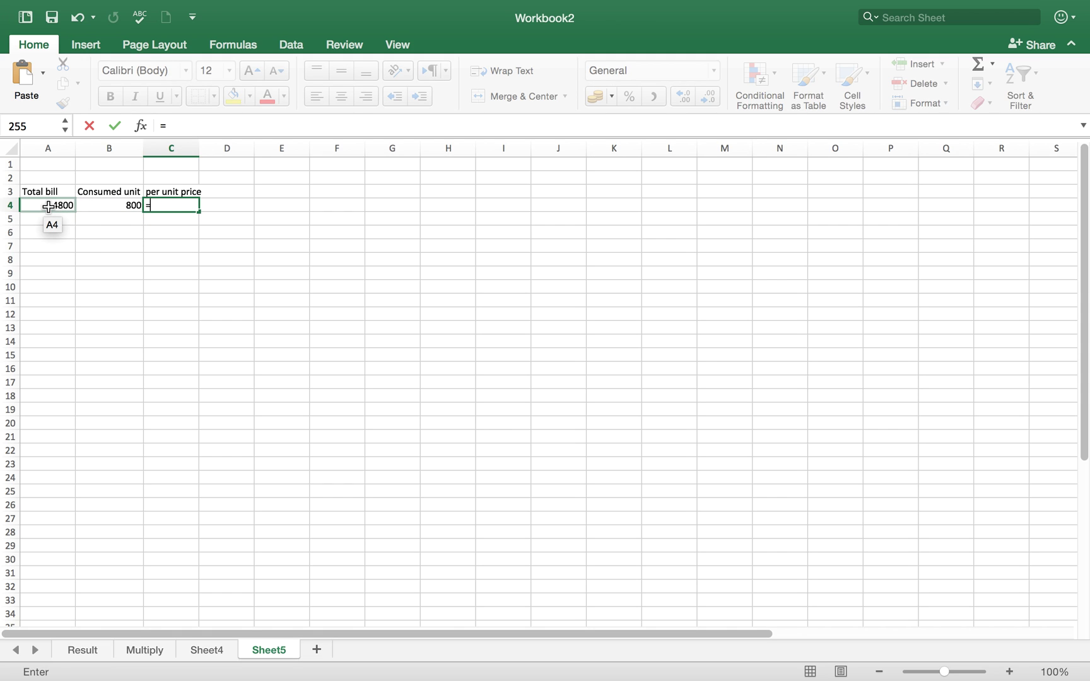
pyautogui.click(48, 207)
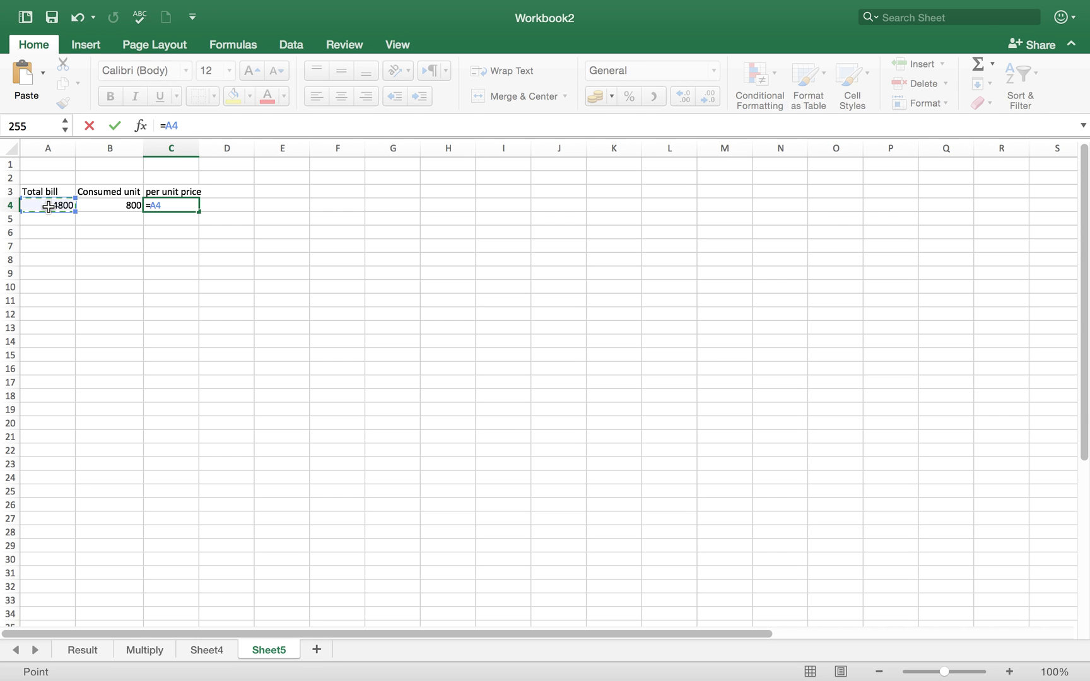
pyautogui.write('/')
pyautogui.click(100, 207)
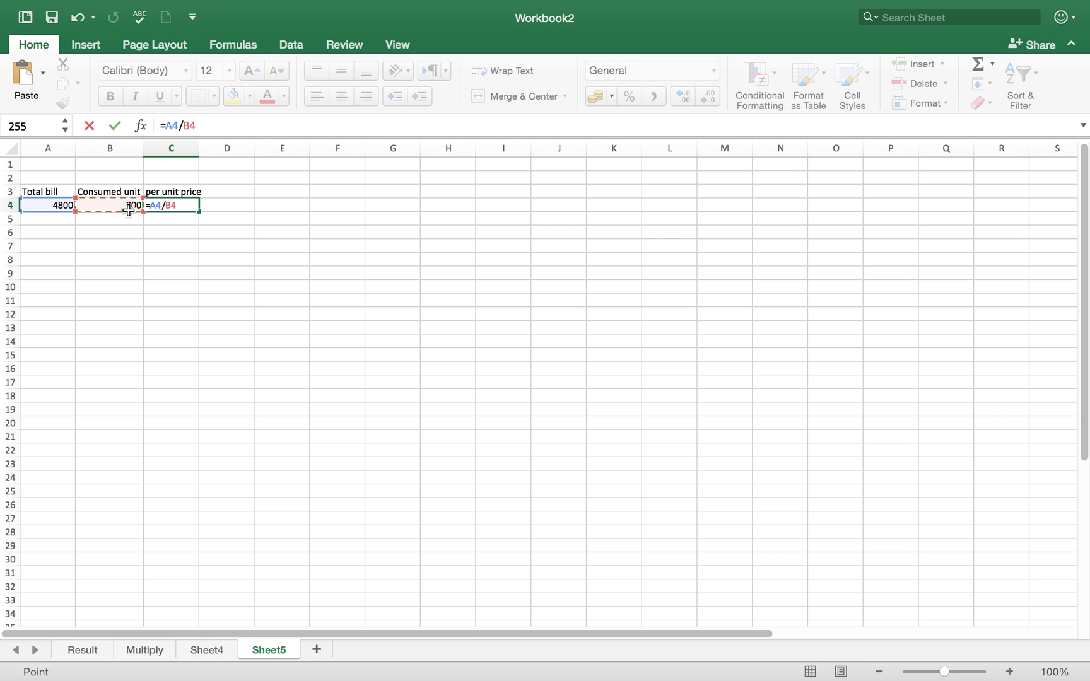
pyautogui.press('Return')
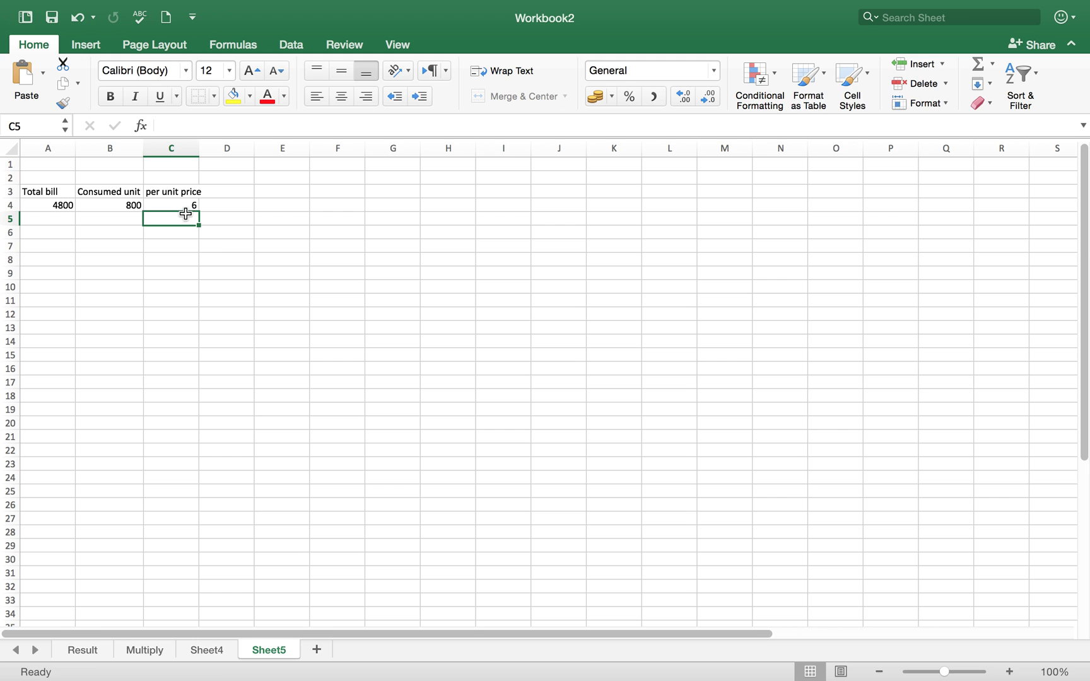
# Back on the Result sheet, apply All Borders to the marks table A2:G9.
pyautogui.click(96, 651)
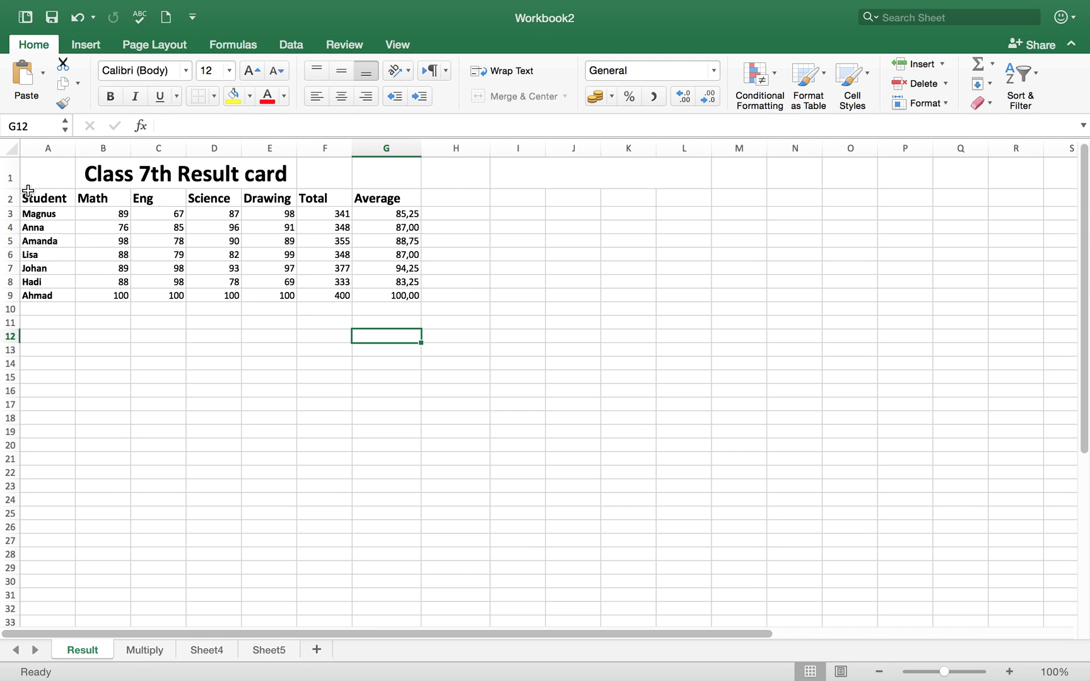
pyautogui.moveTo(27, 189); pyautogui.dragTo(386, 295)
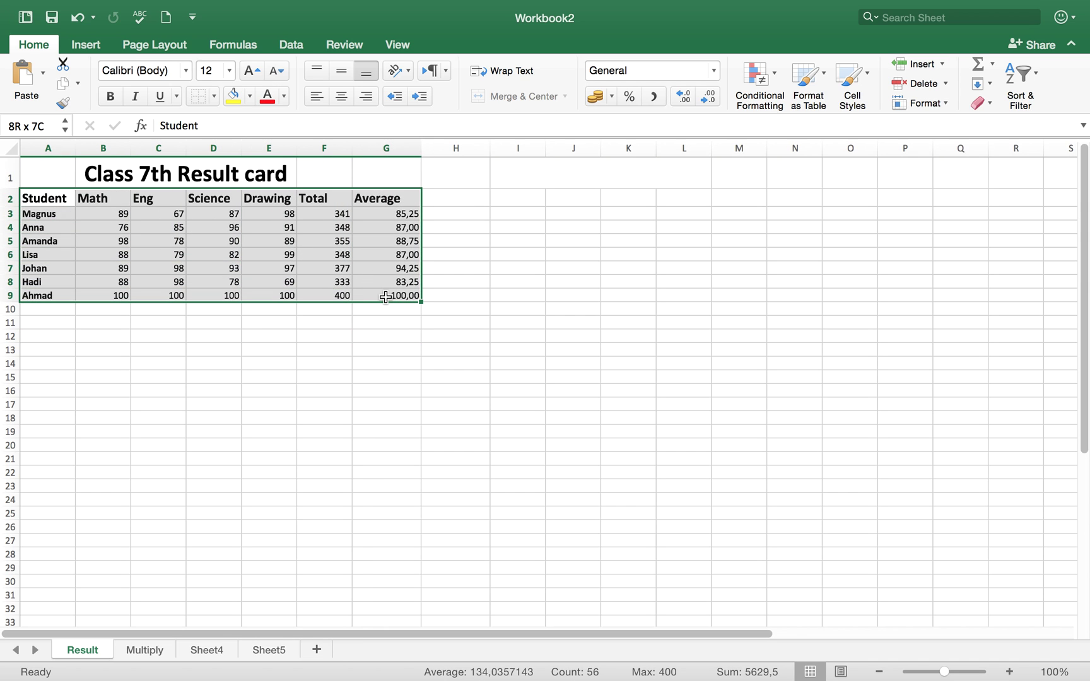
pyautogui.click(215, 96)
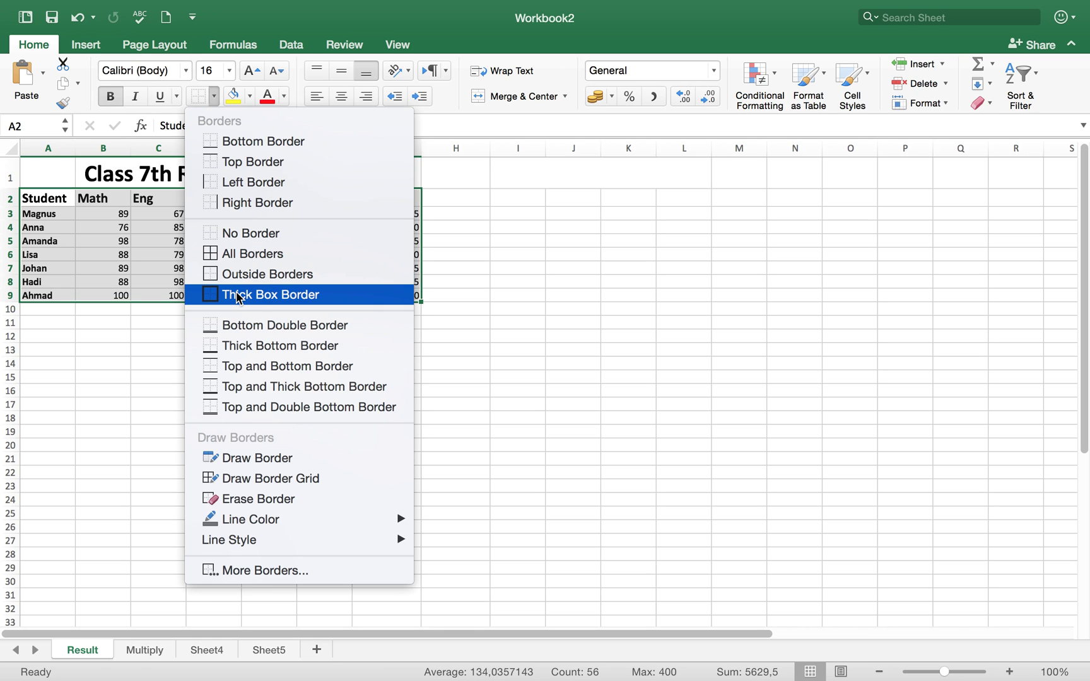
pyautogui.click(233, 253)
pyautogui.click(199, 363)
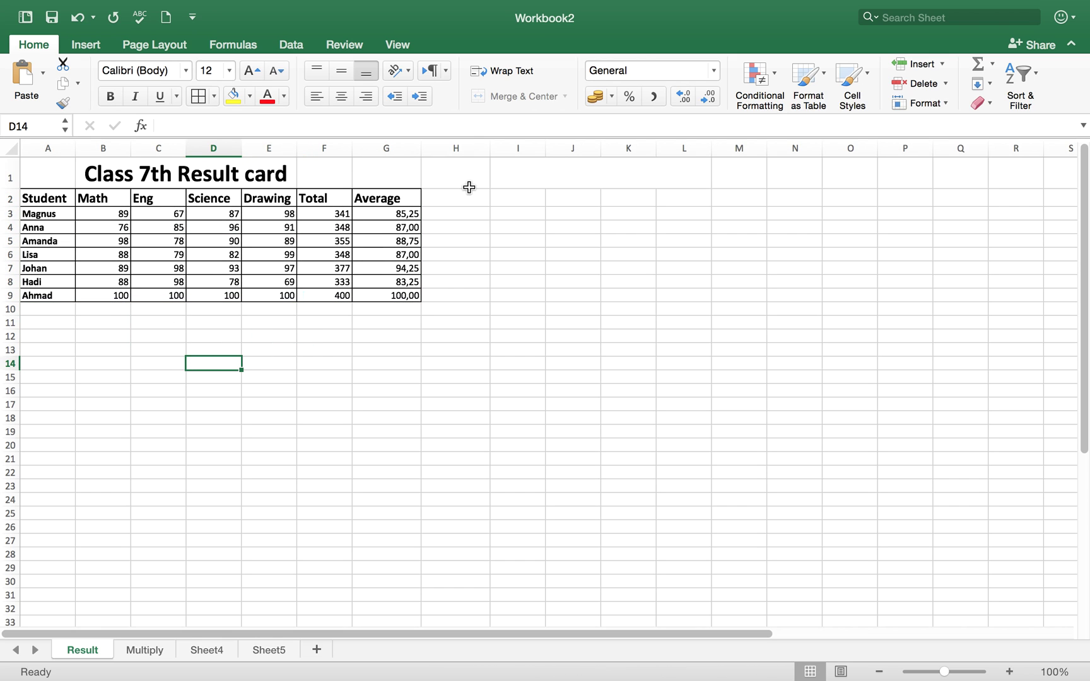
# Merge and centre cells M1:O1 into one cell.
pyautogui.moveTo(746, 170); pyautogui.dragTo(844, 174)
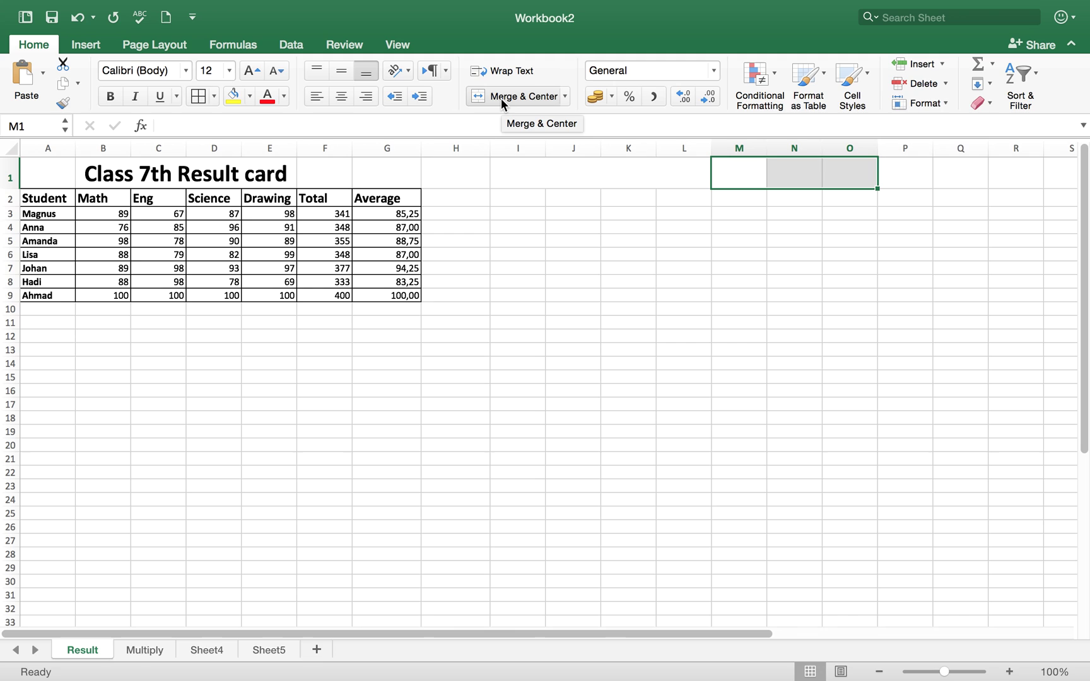
pyautogui.click(501, 99)
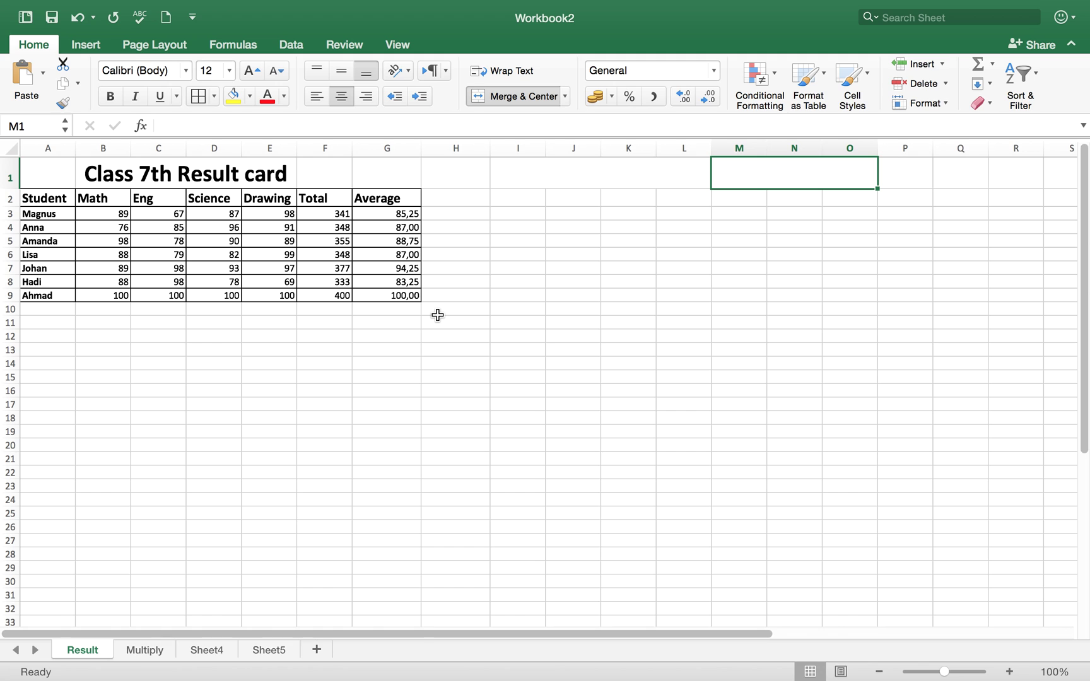
pyautogui.moveTo(6, 678)
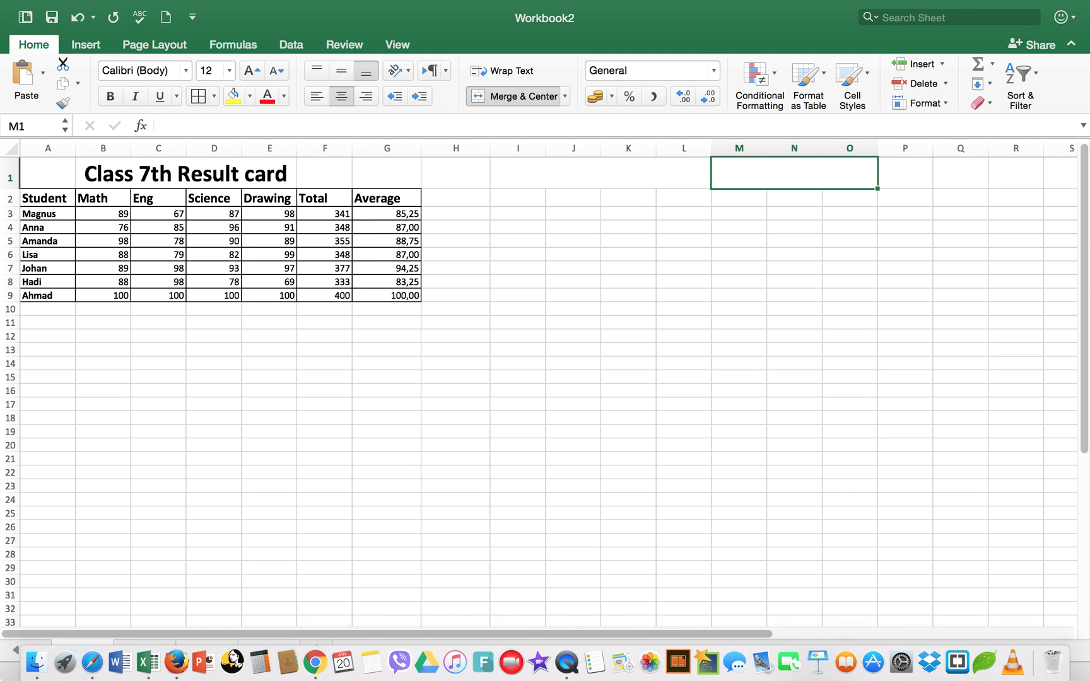